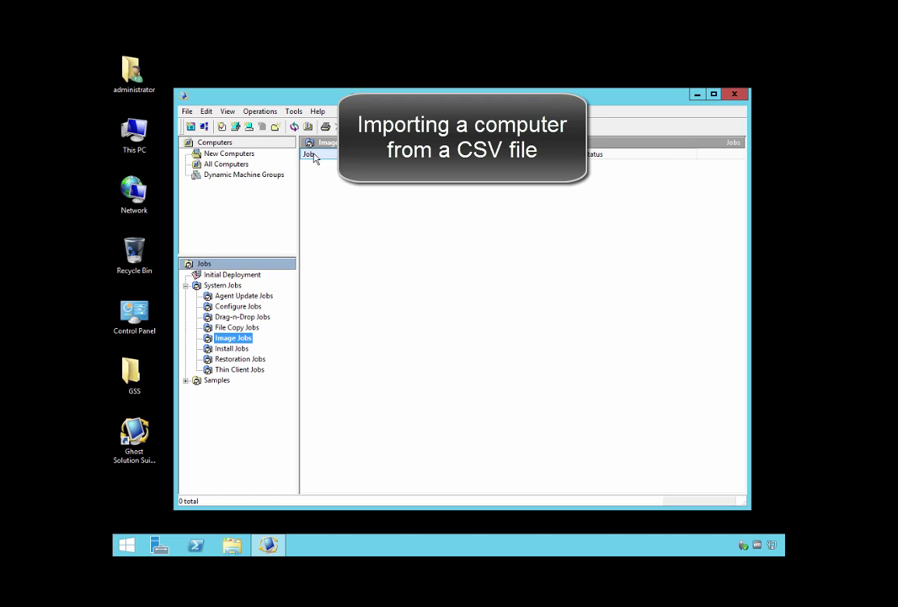
Start importing computers, with the file type filter set to Import Files (*.xml; *.txt; *.csv; *.imp).
click(188, 112)
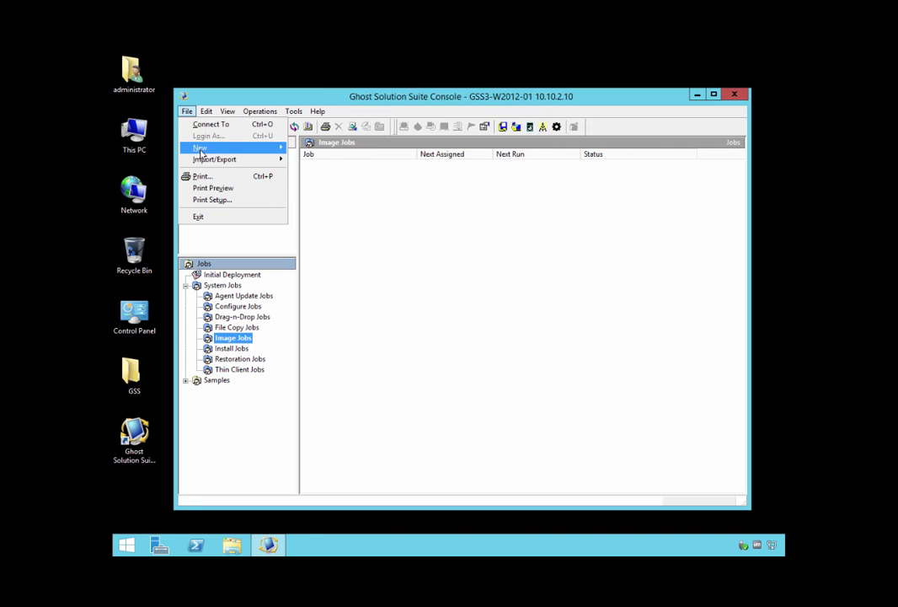
mouse_move(202, 150)
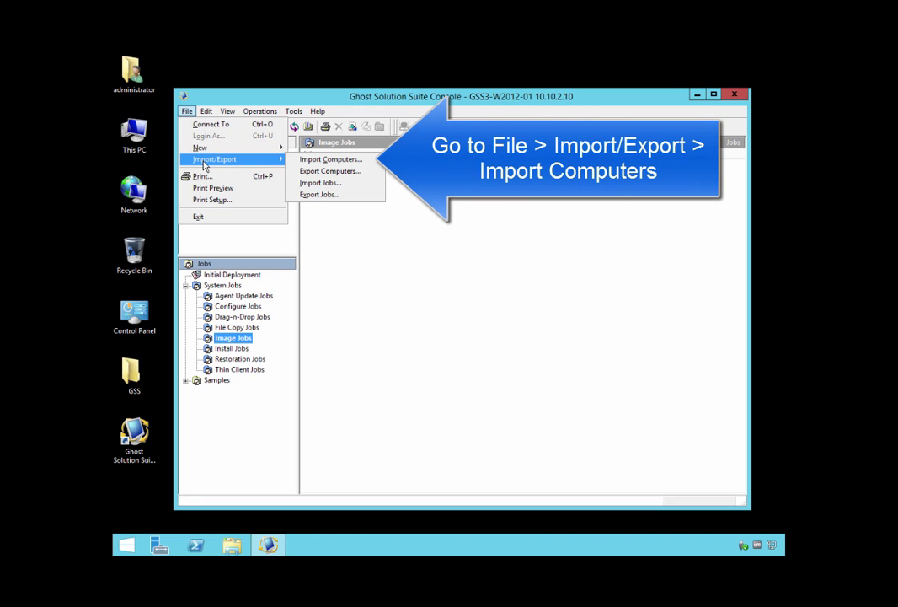
click(341, 163)
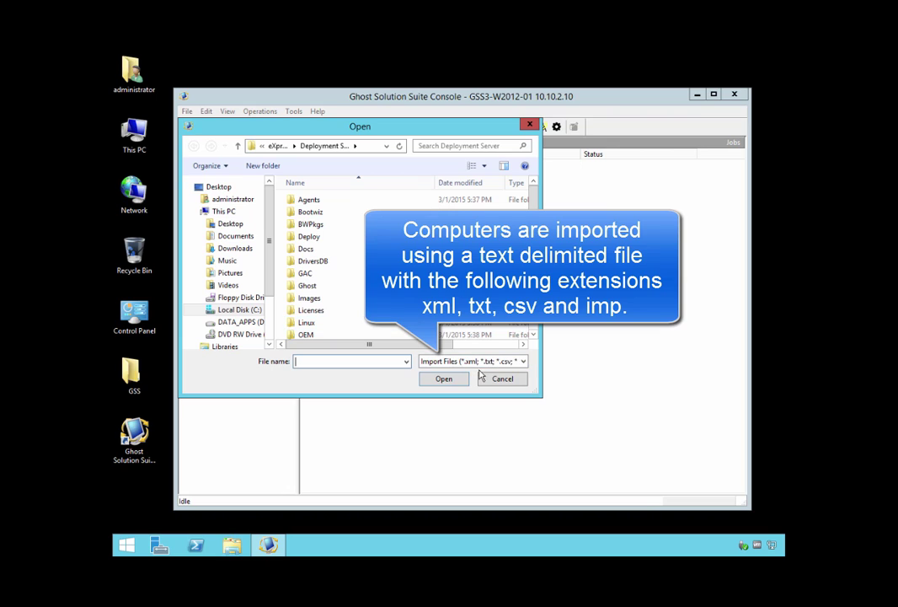
click(526, 365)
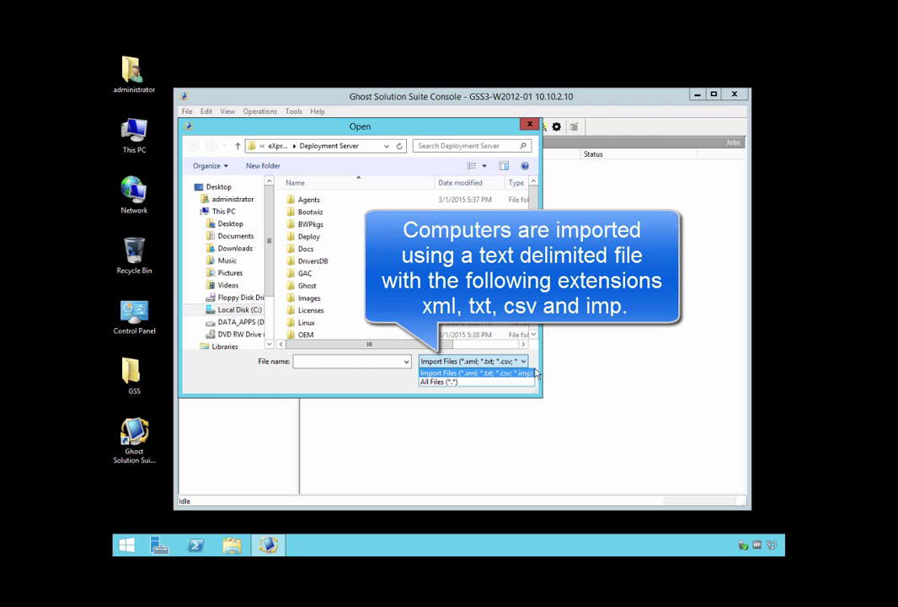
click(534, 373)
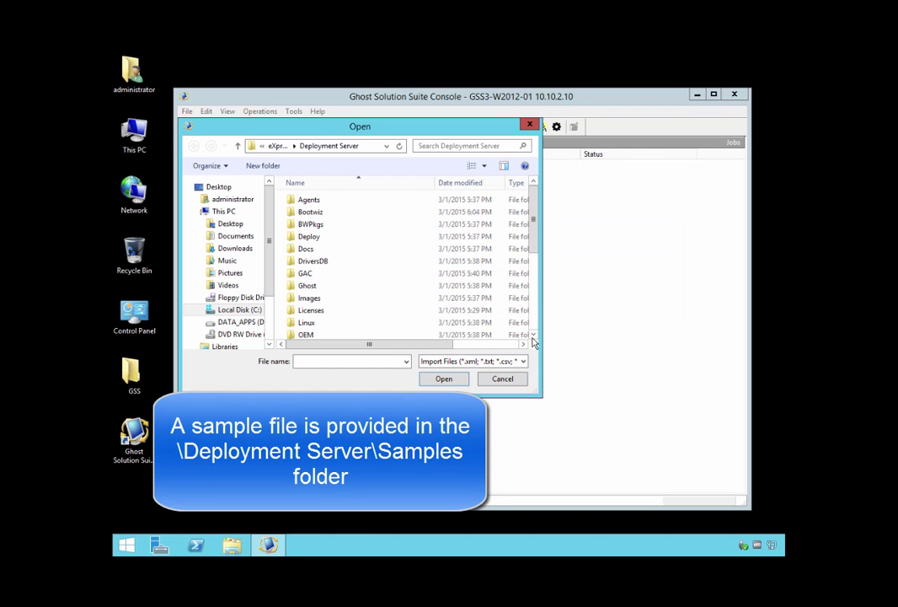
Import the computer records from ImportComputers55.txt in the Samples folder and display the details of DB Computer 1.
click(534, 320)
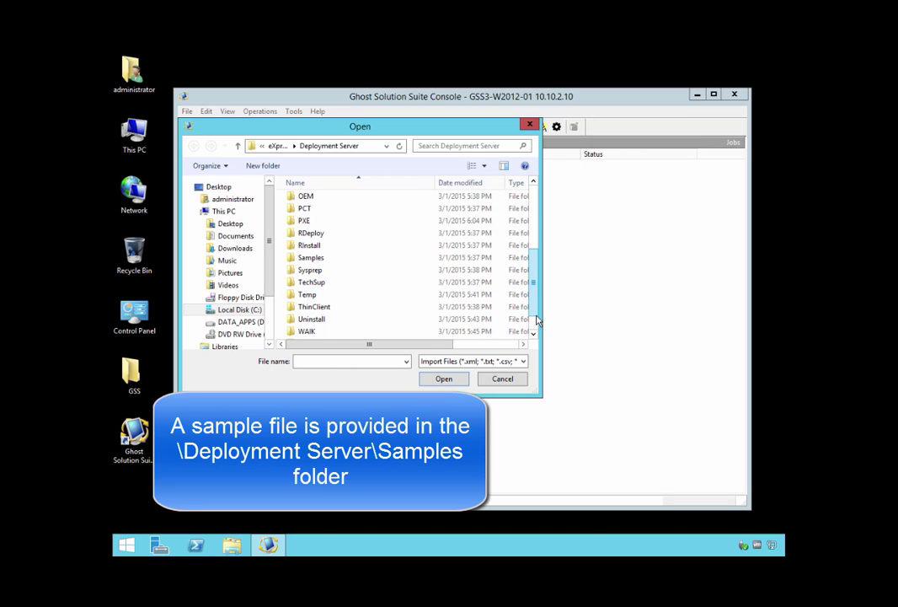
double_click(304, 258)
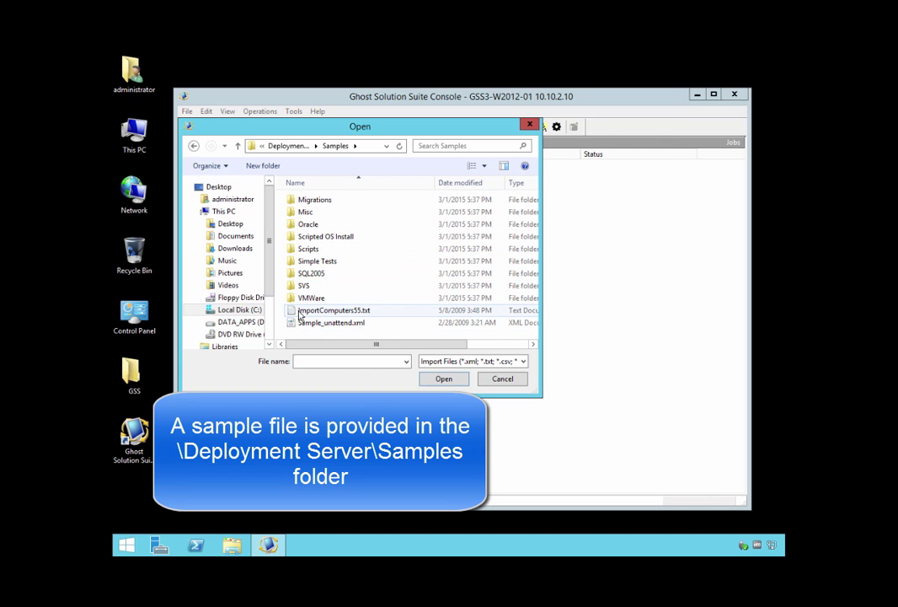
click(352, 312)
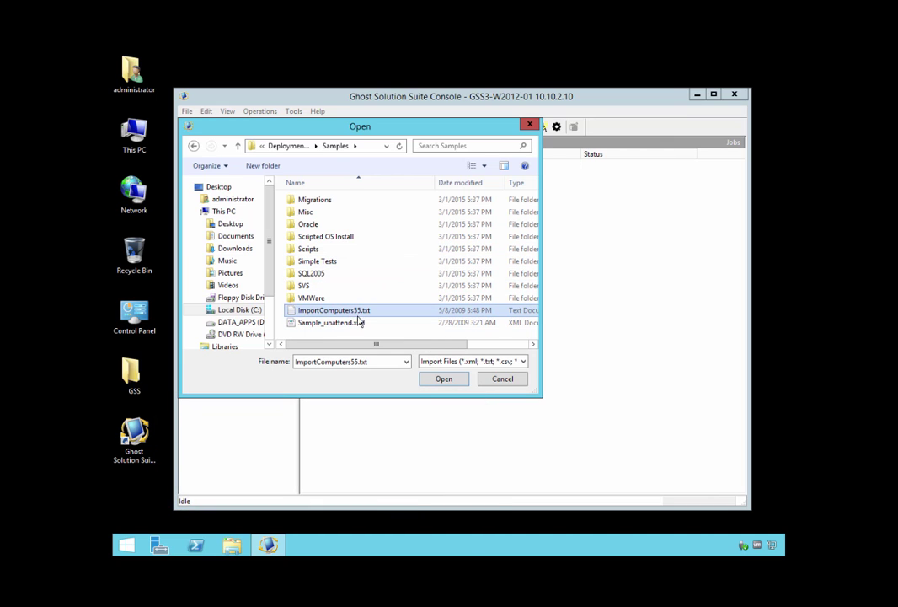
click(444, 379)
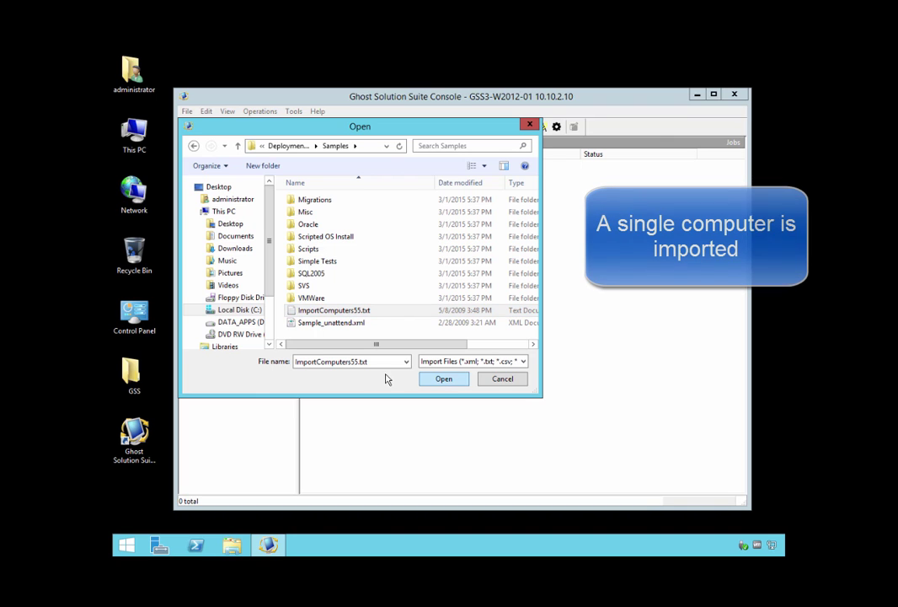
click(438, 384)
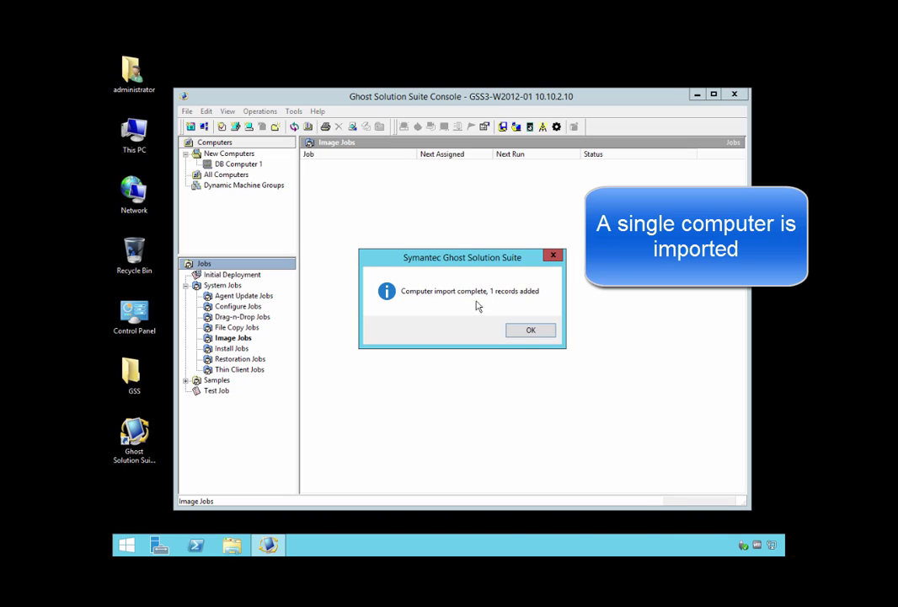
click(528, 332)
click(225, 164)
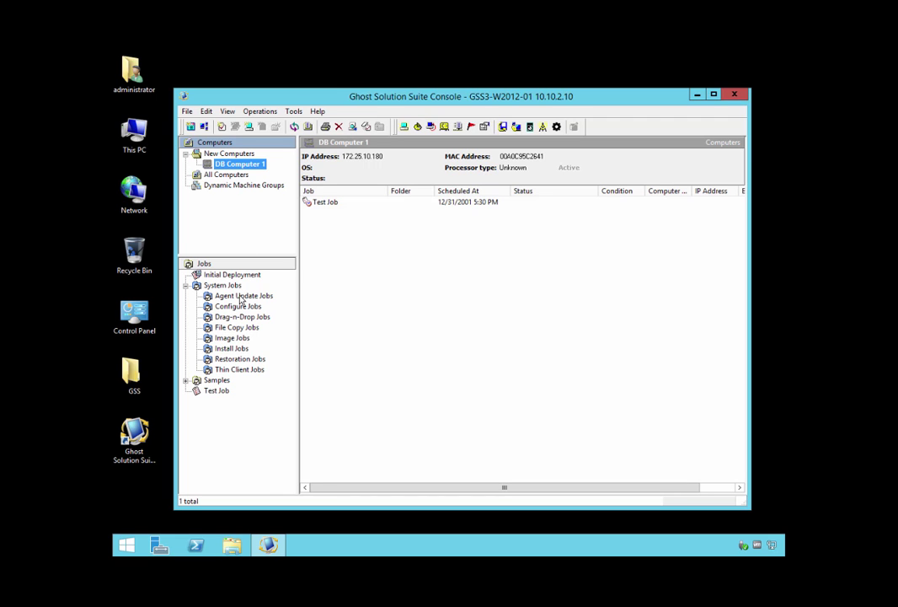
Switch to File Explorer and go to C:\Program Files (x86)\Altiris\eXpress\Deployment Server\Samples.
click(231, 545)
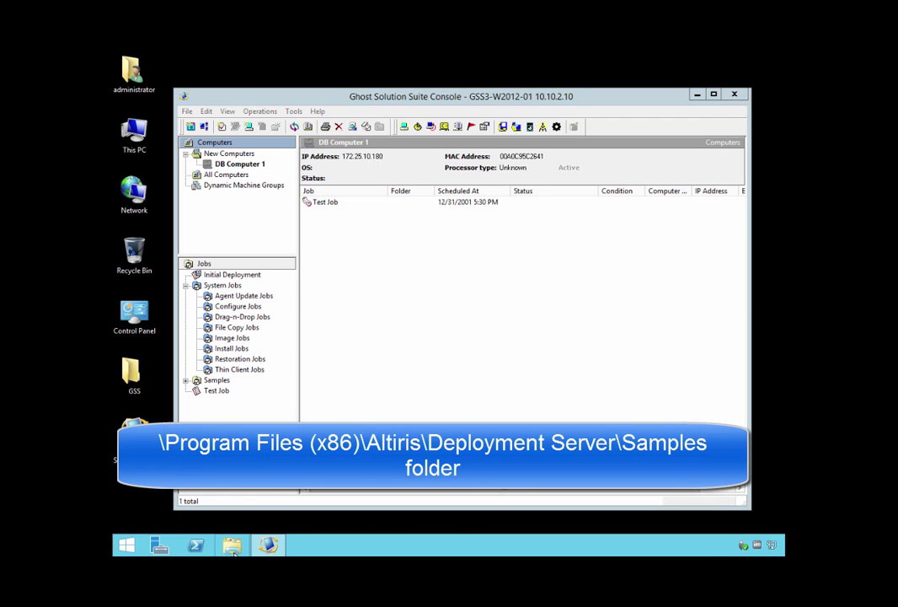
double_click(540, 261)
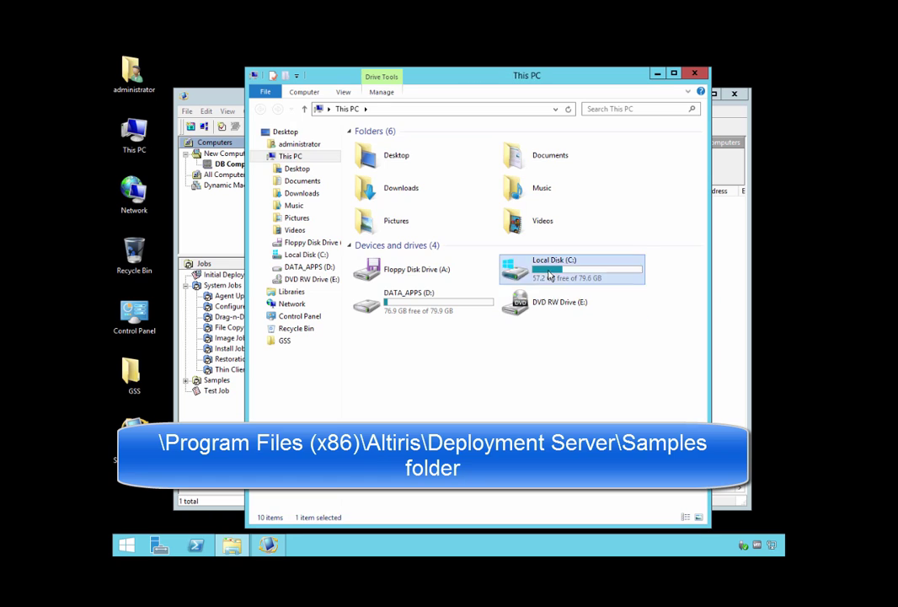
double_click(374, 180)
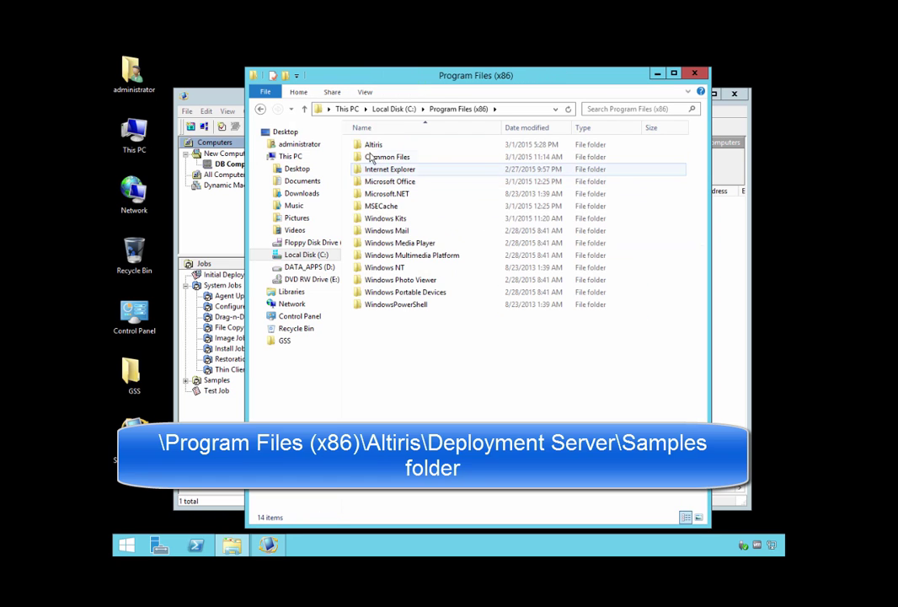
double_click(372, 147)
double_click(372, 148)
double_click(372, 149)
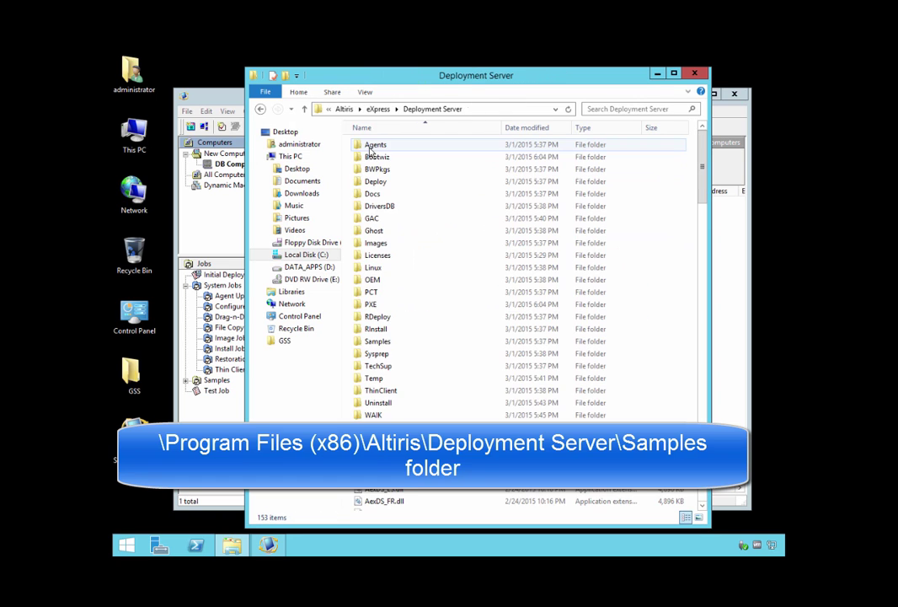
double_click(378, 342)
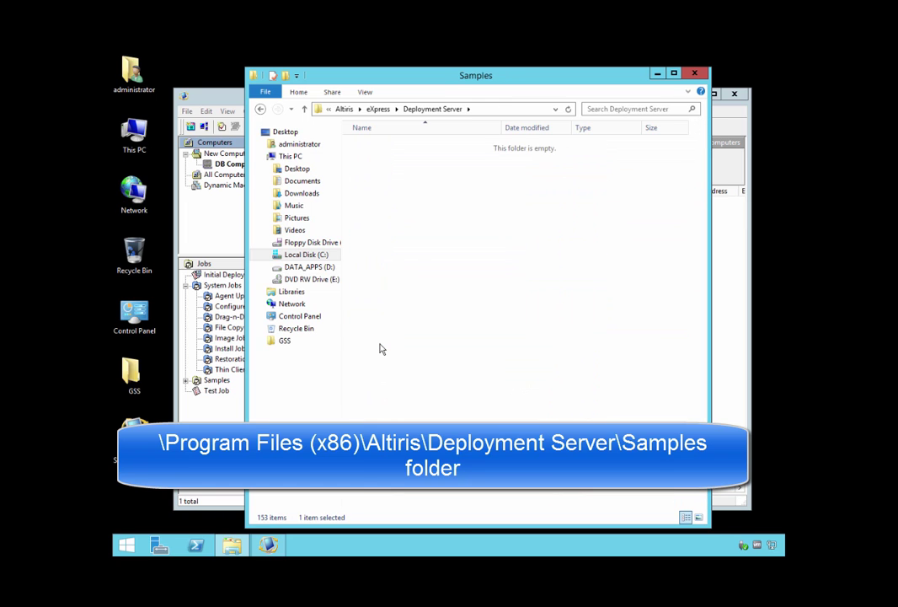
Open the sample file ImportComputers55.txt and read through its description of the required import fields and format.
click(434, 256)
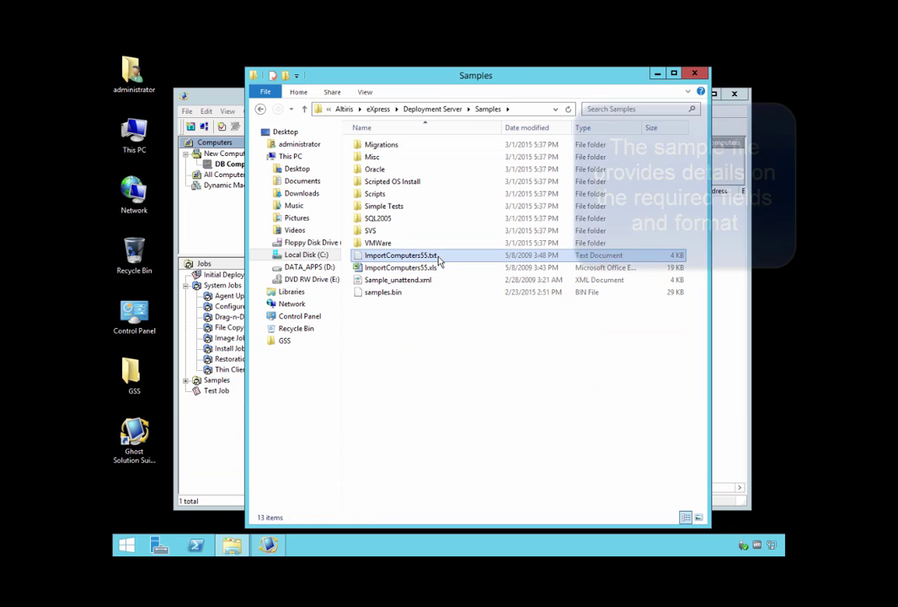
double_click(437, 257)
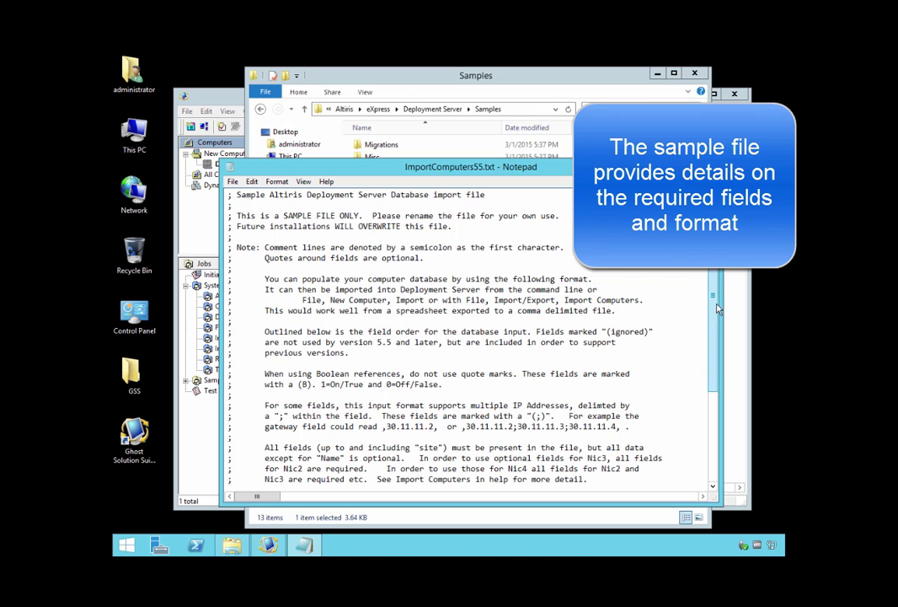
drag(712, 310, 707, 400)
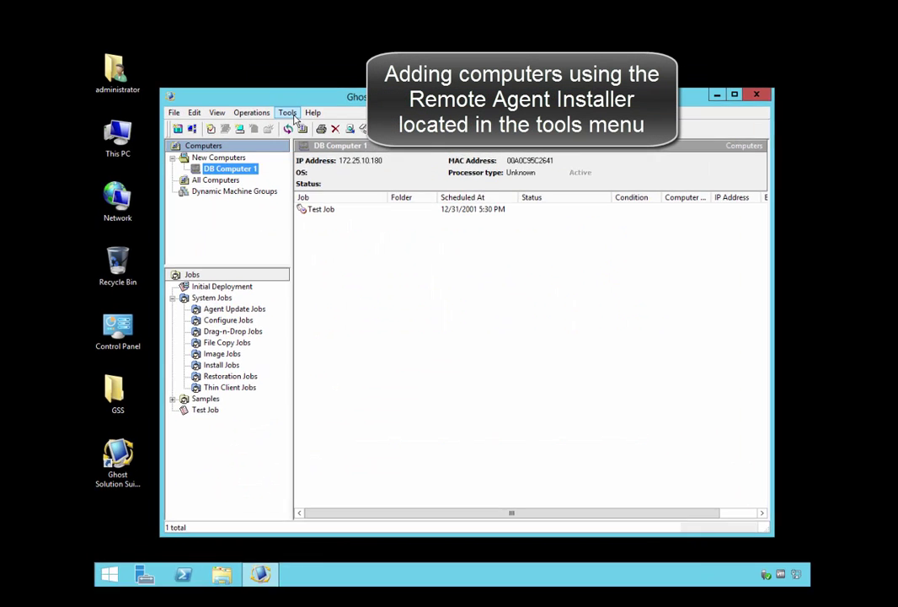
Launch the Remote Agent Installer and set the username epm\Administrator with the account password and its confirmation for all clients.
click(293, 110)
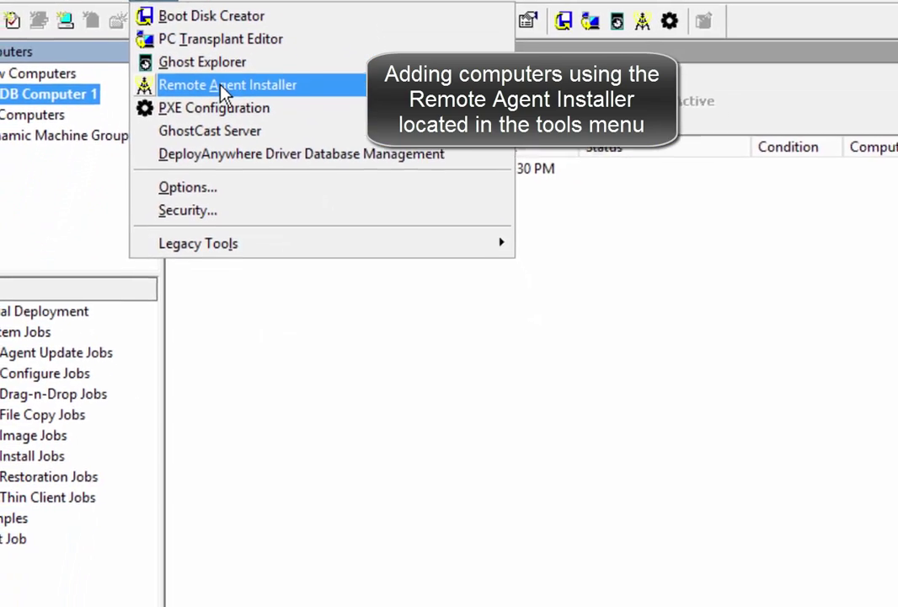
click(218, 201)
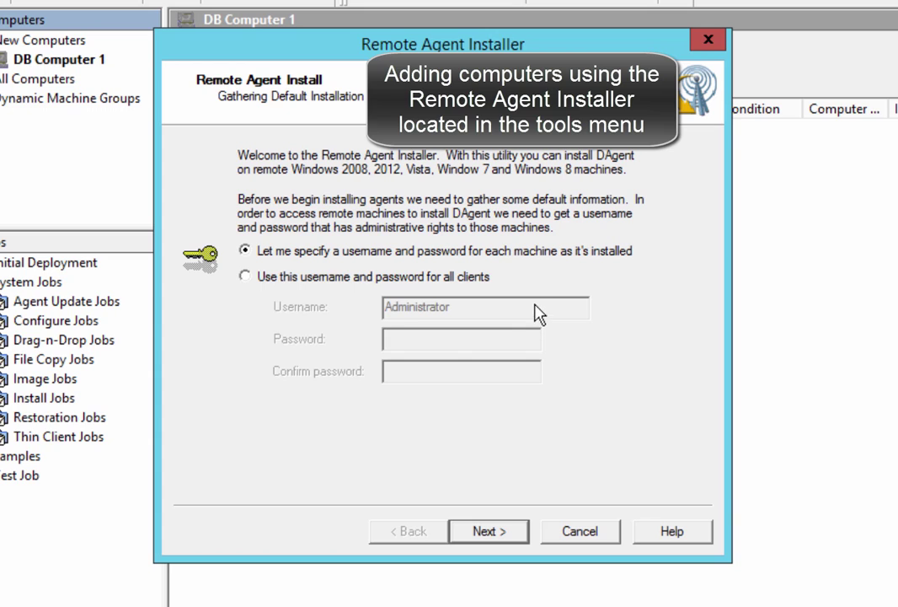
click(249, 279)
click(385, 307)
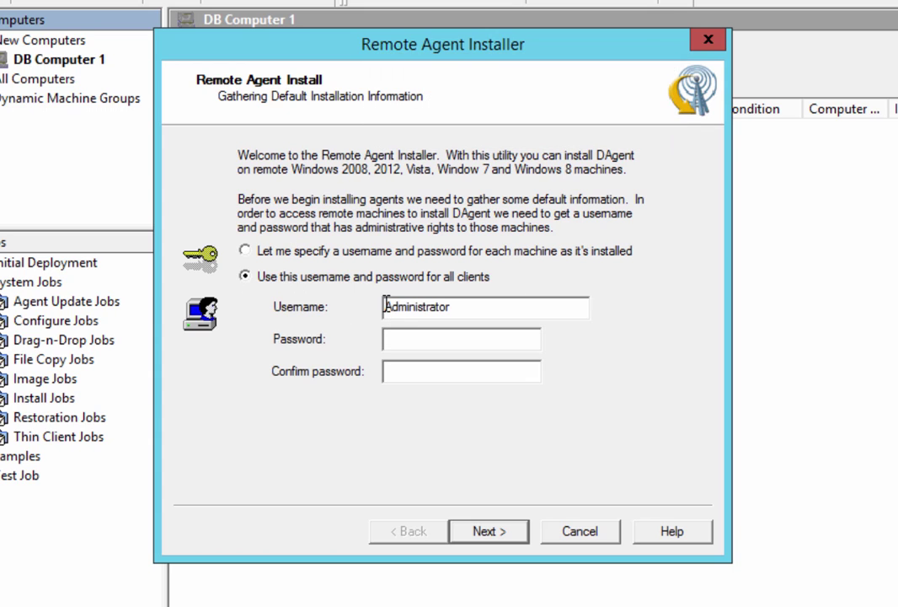
text(epm\)
key(Tab)
text(*****)
key(Tab)
text(*****)
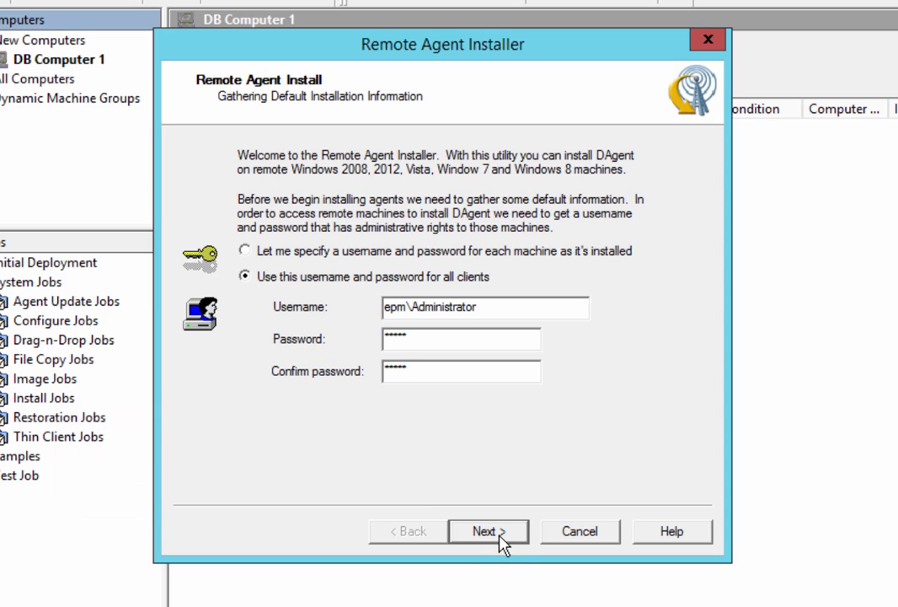
click(499, 541)
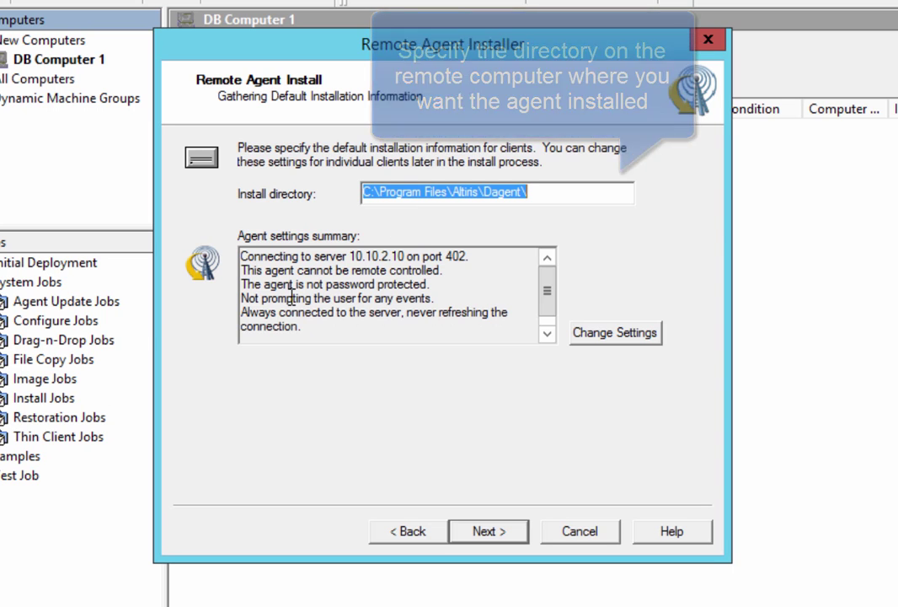
Change the default agent access settings to allow the computer to be remote controlled.
click(595, 337)
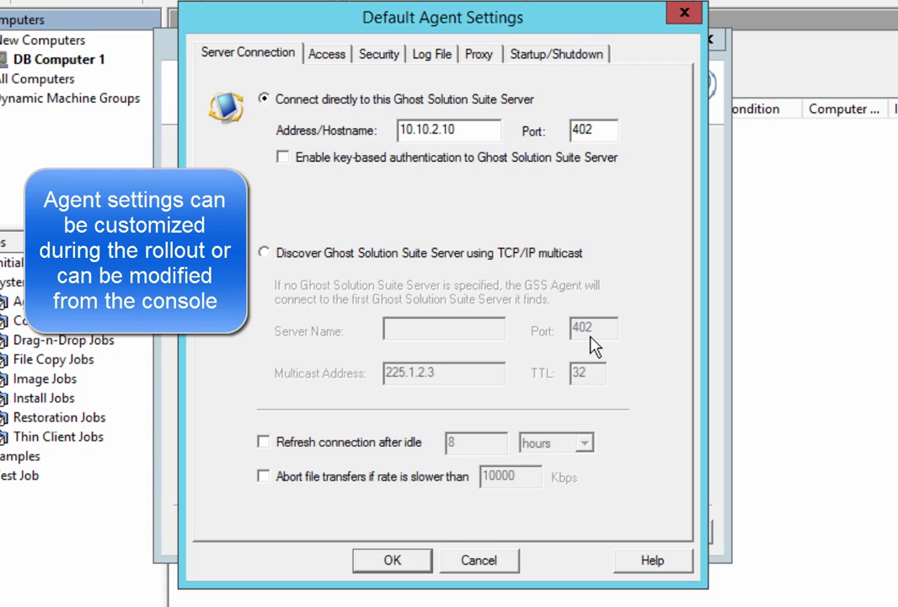
click(323, 59)
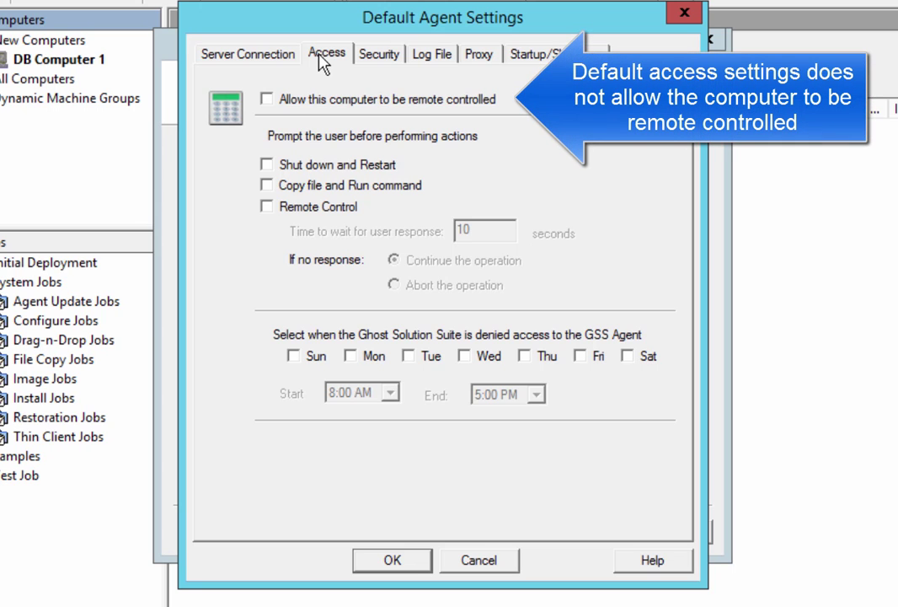
click(267, 100)
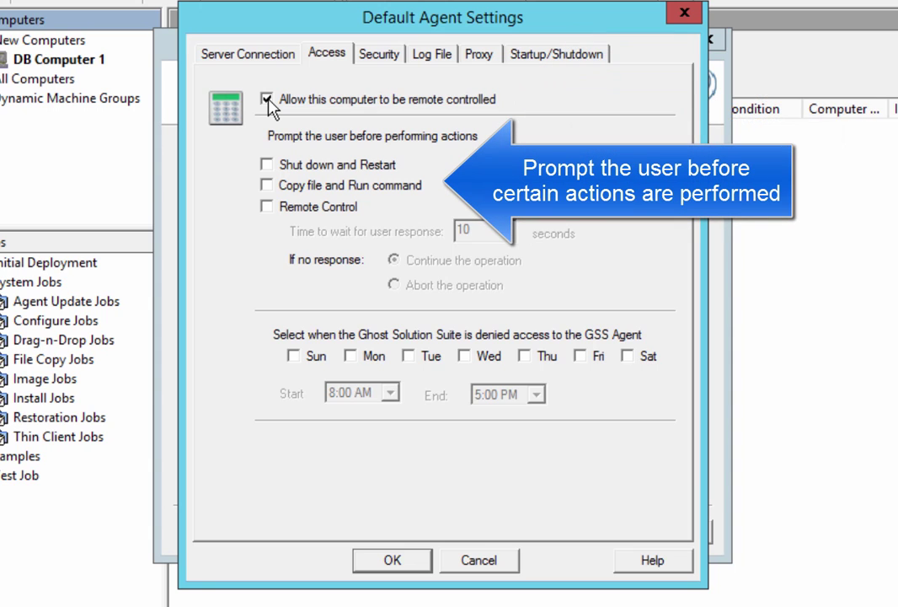
Review the agent's security settings, enable saving log information to a text file, and apply the default agent settings.
click(384, 64)
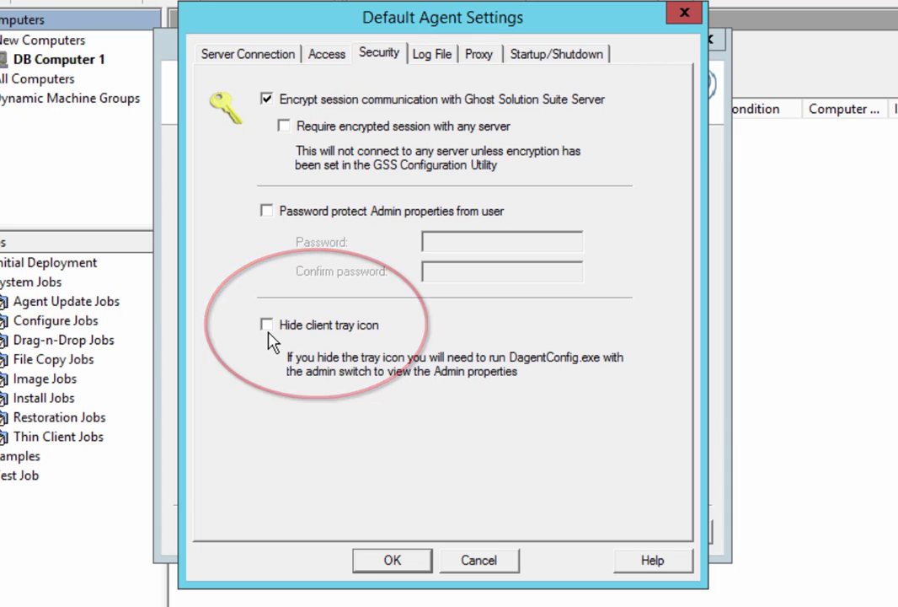
click(427, 60)
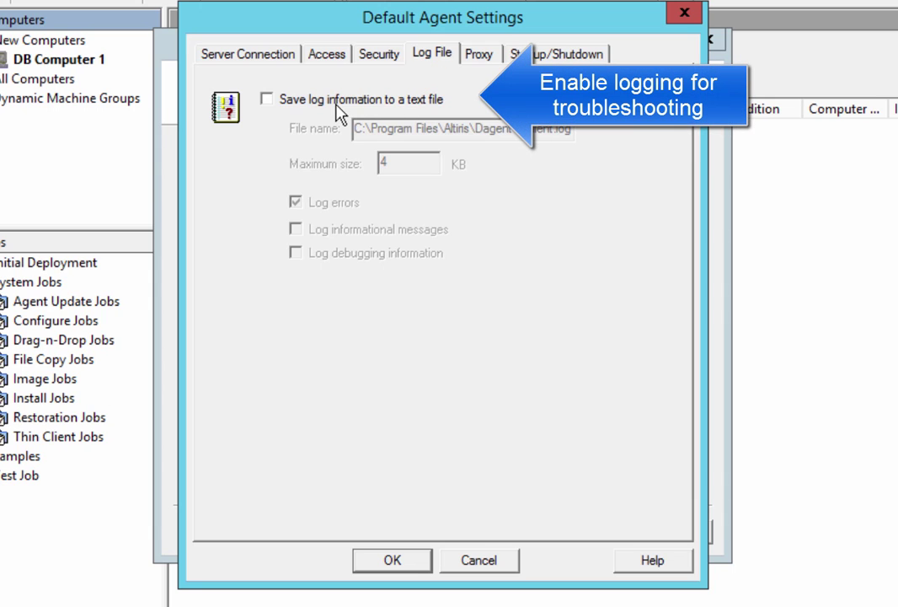
click(267, 100)
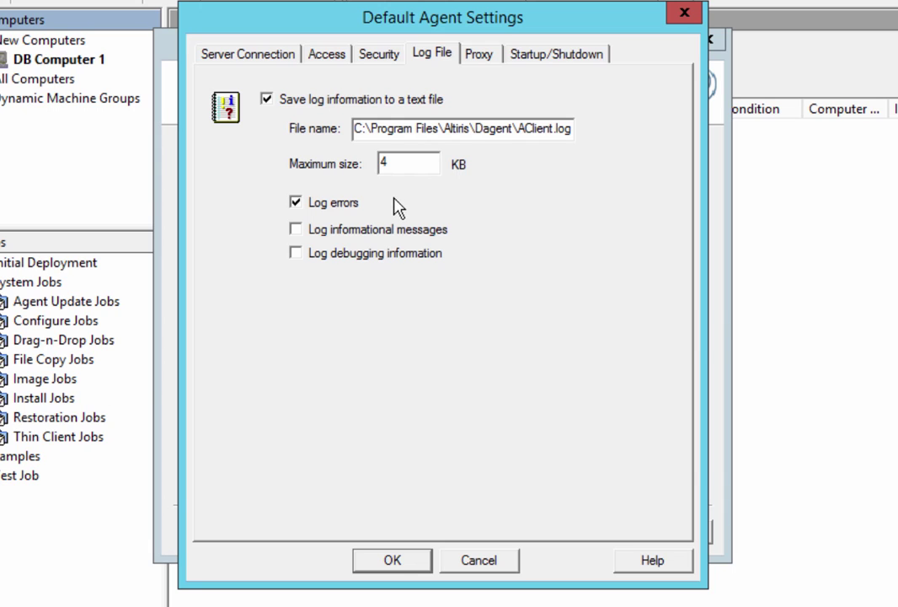
click(392, 560)
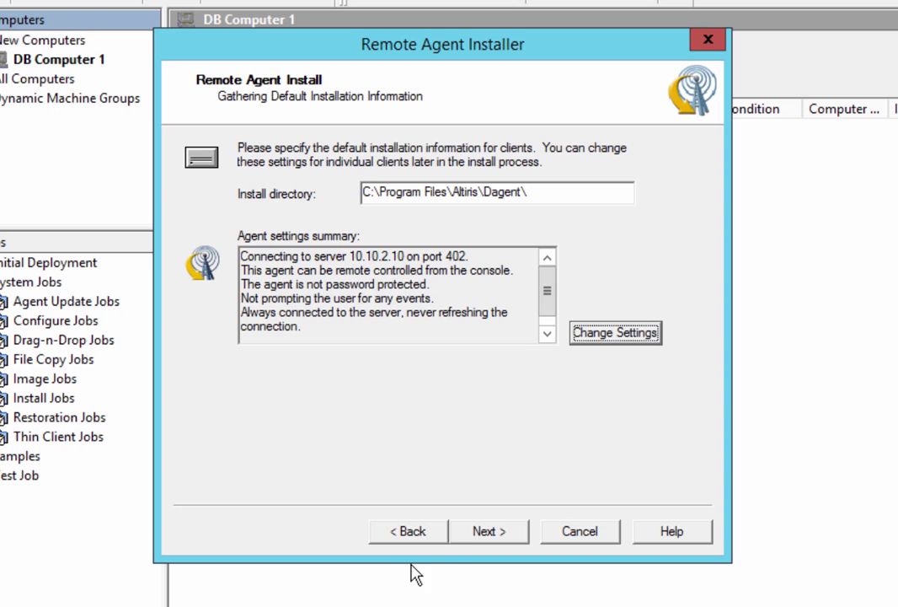
Keep the default install directory, assign clients to the default group, and add CL-W7-1 from the network to the list of install clients.
click(520, 539)
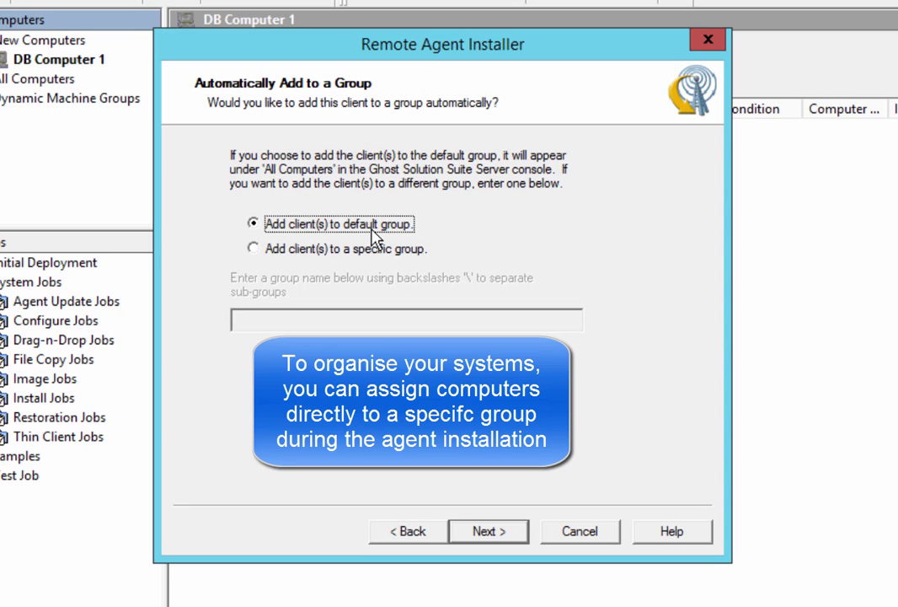
click(508, 533)
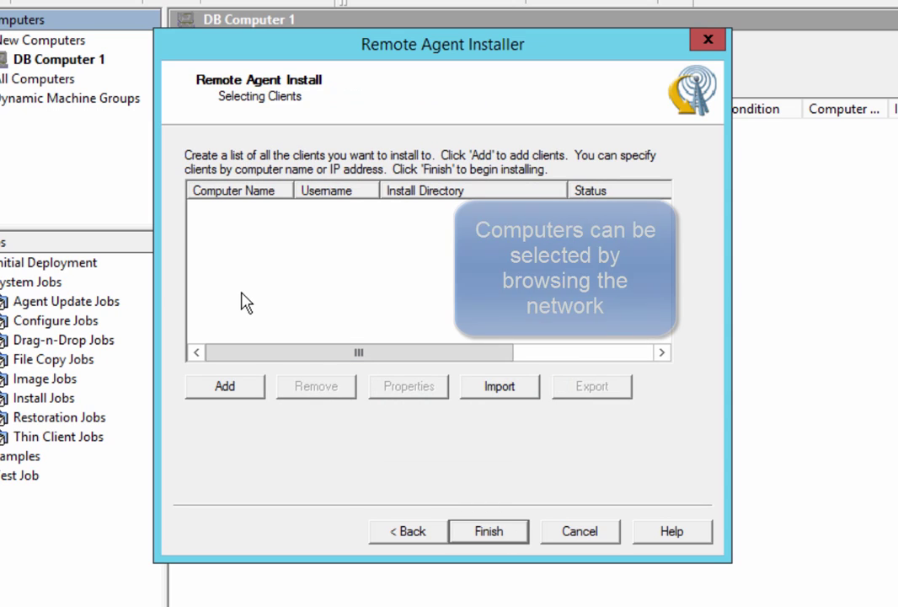
click(239, 392)
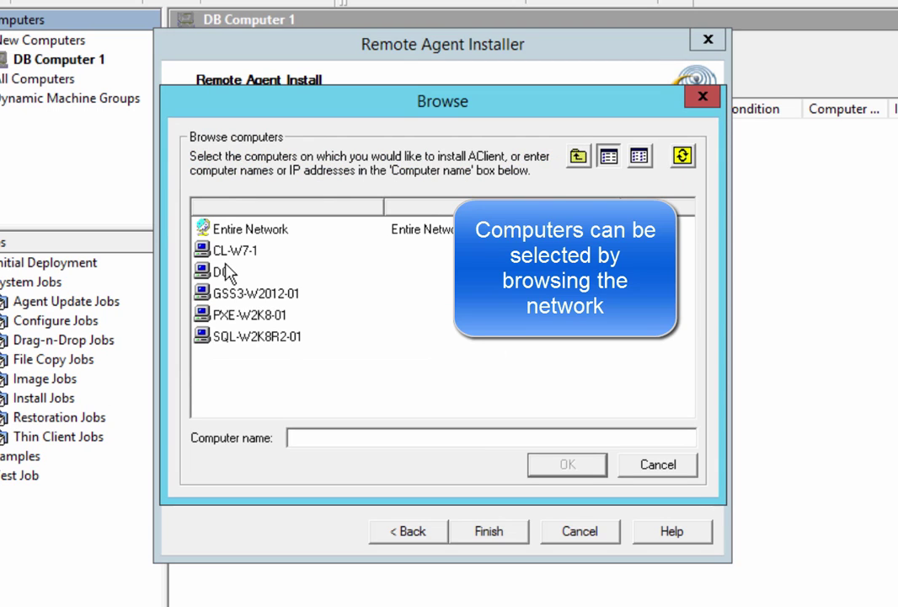
click(227, 251)
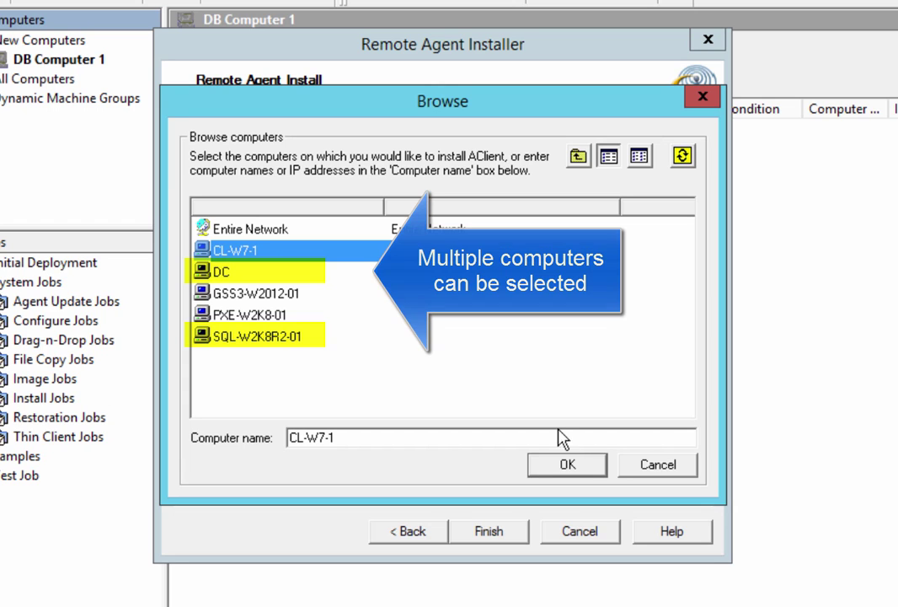
click(569, 464)
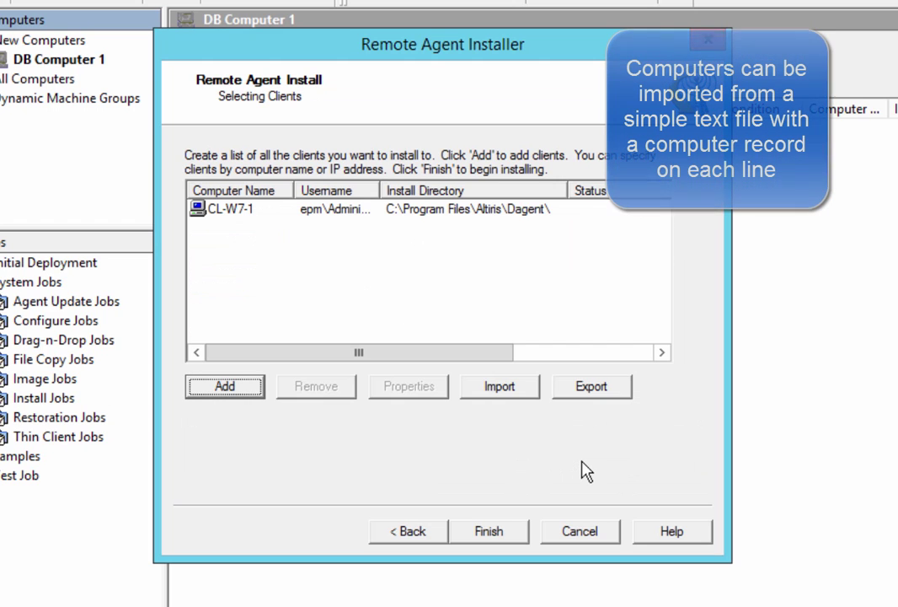
click(518, 390)
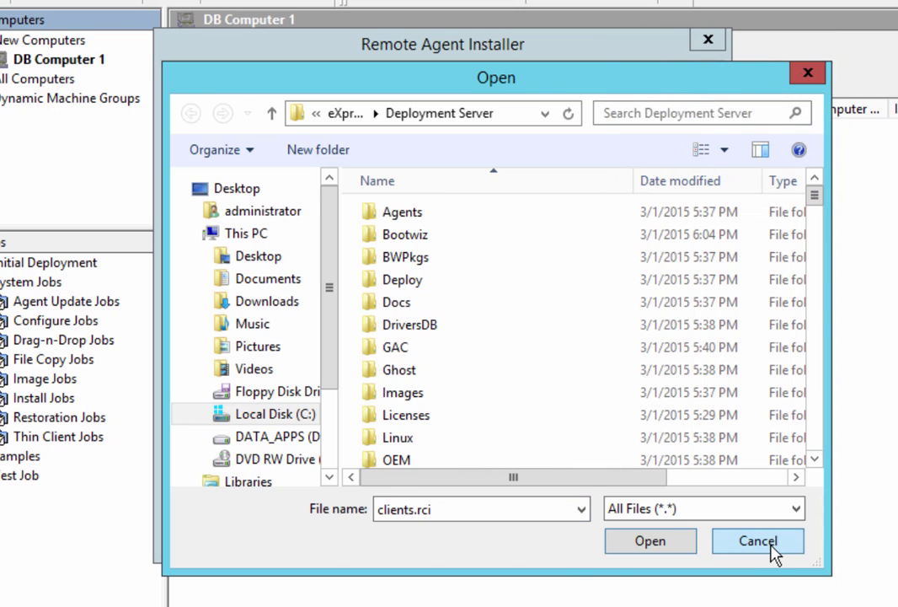
click(759, 541)
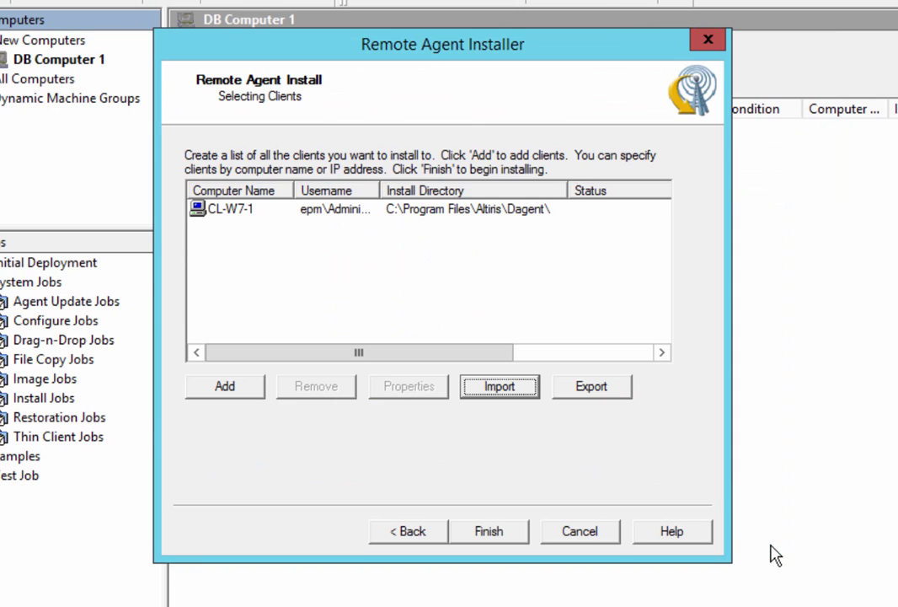
Run the agent installation on CL-W7-1 and select that computer under All Computers in the console.
click(499, 532)
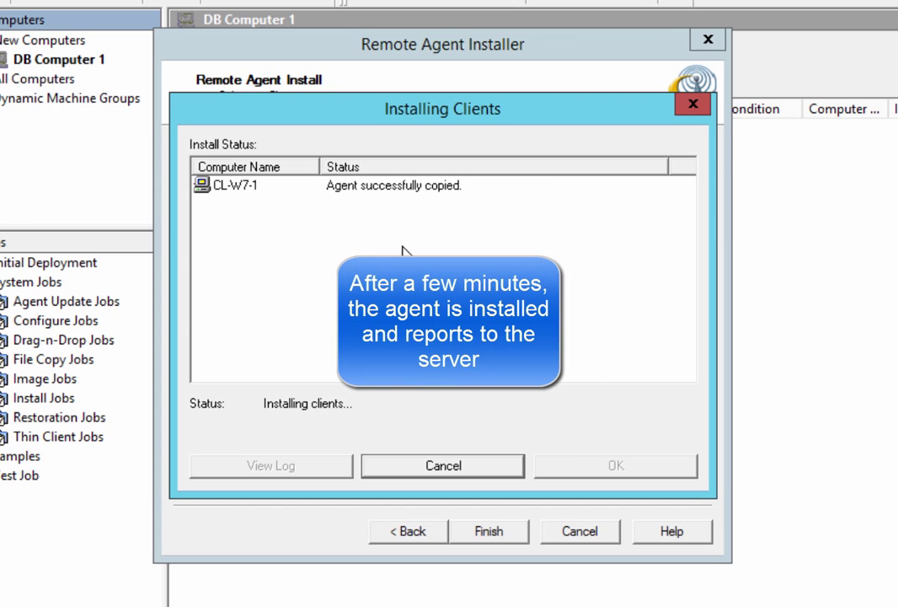
click(226, 192)
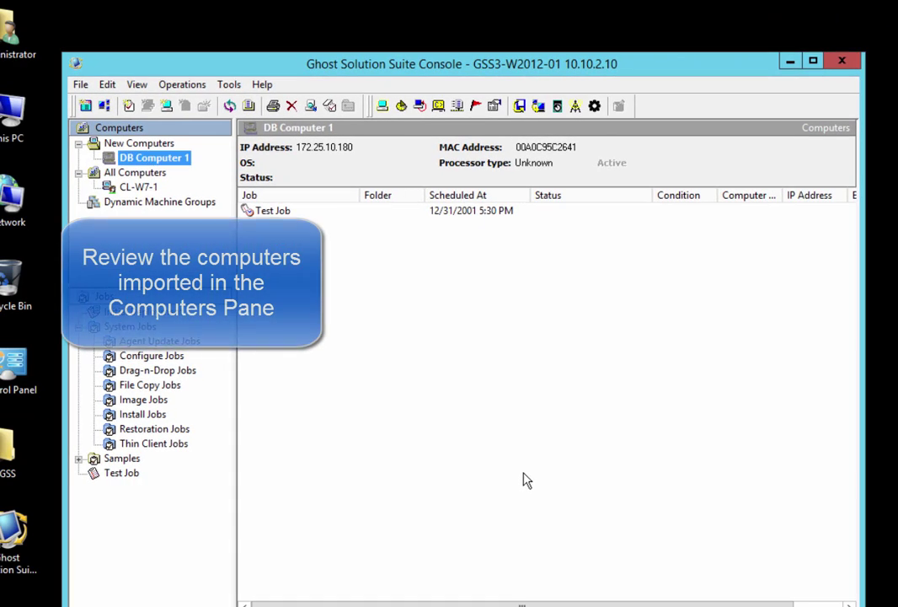
click(140, 187)
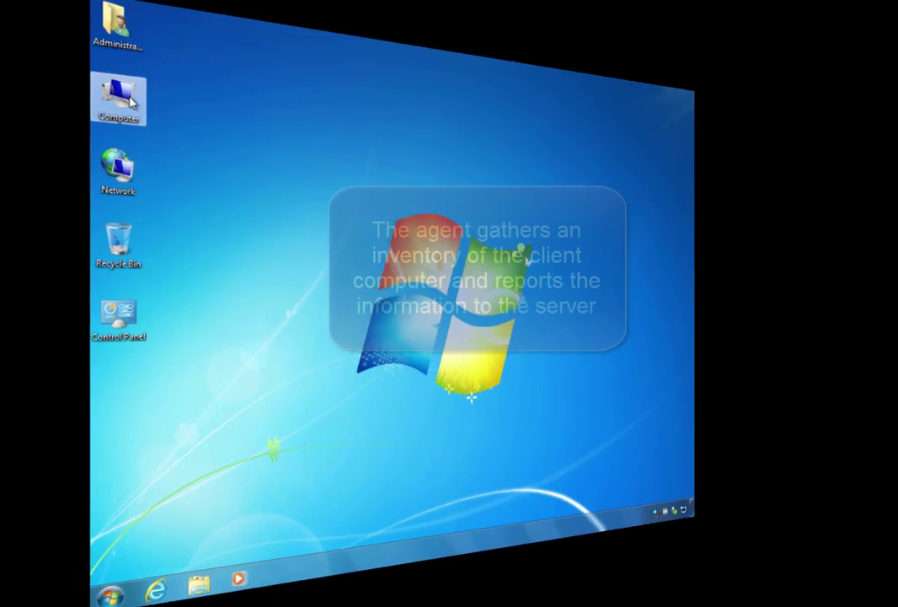
On the CL-W7-1 client, view the computer's system properties and the DAgent service status, leaving only the status window open.
right_click(127, 99)
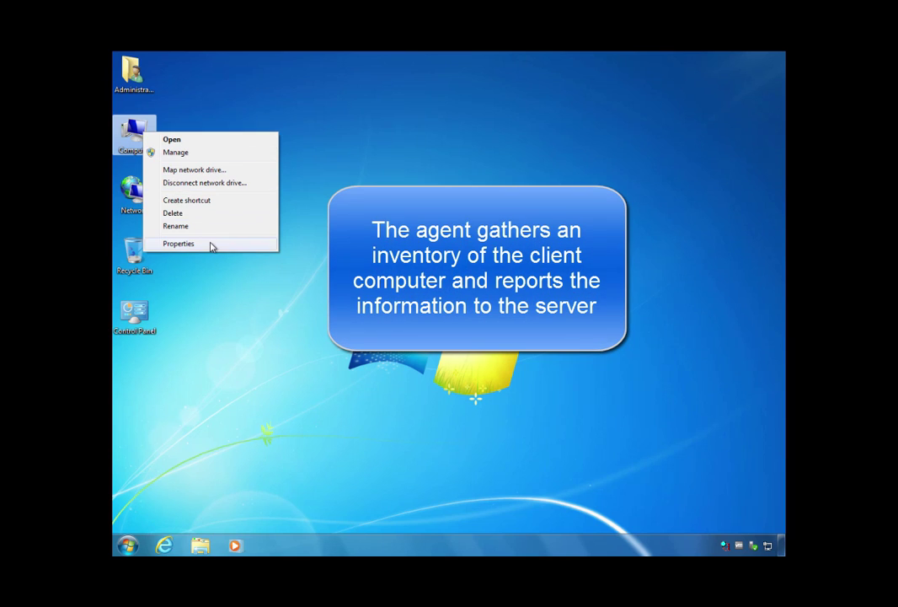
click(211, 245)
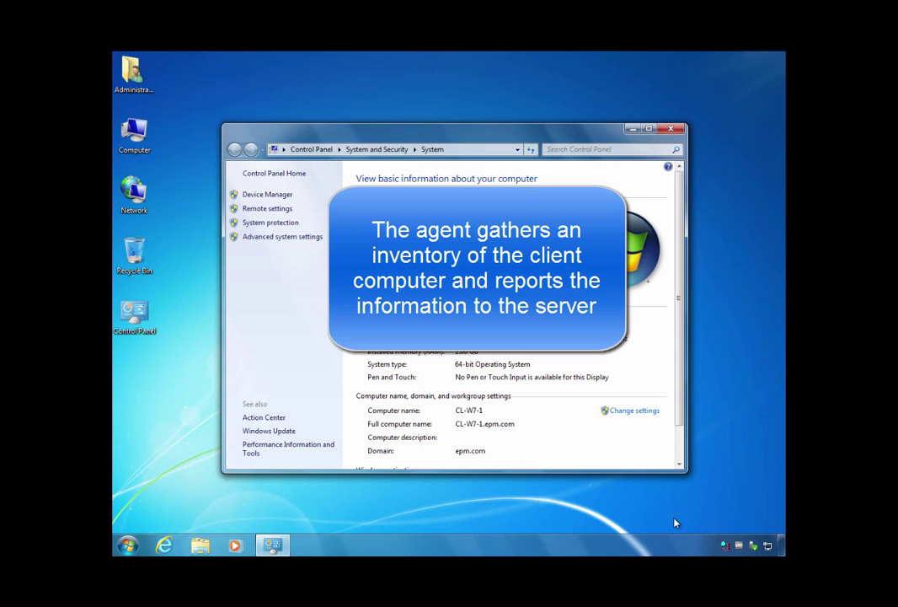
right_click(724, 546)
click(730, 511)
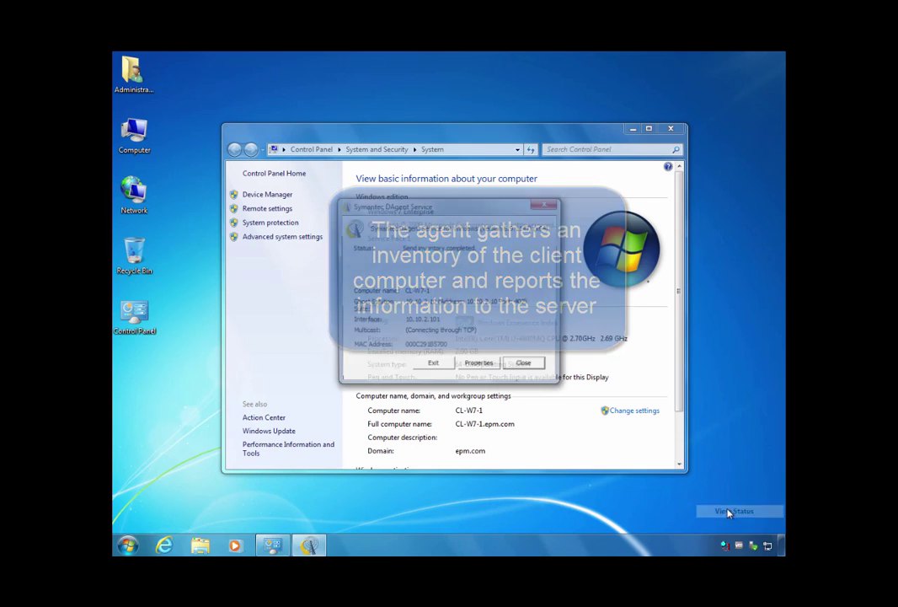
click(671, 128)
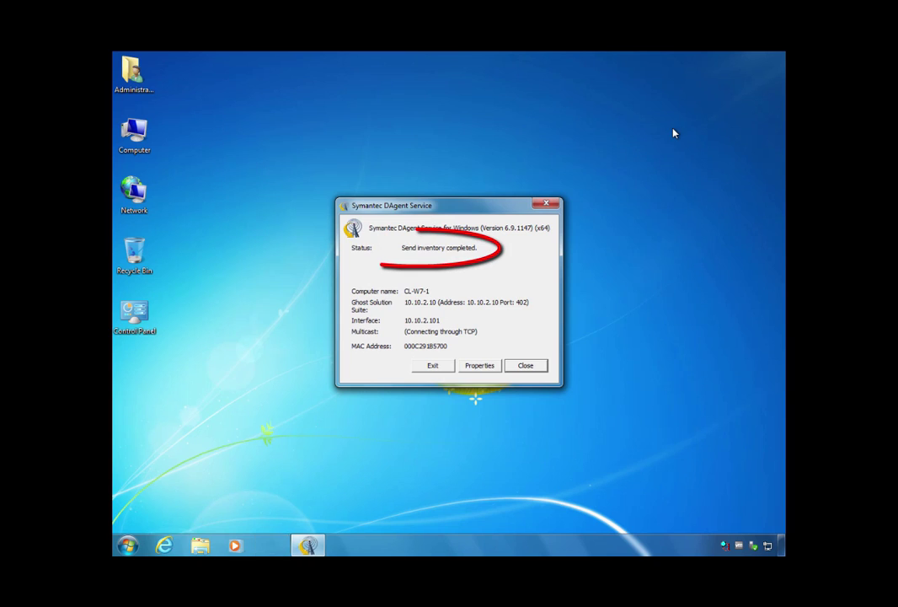